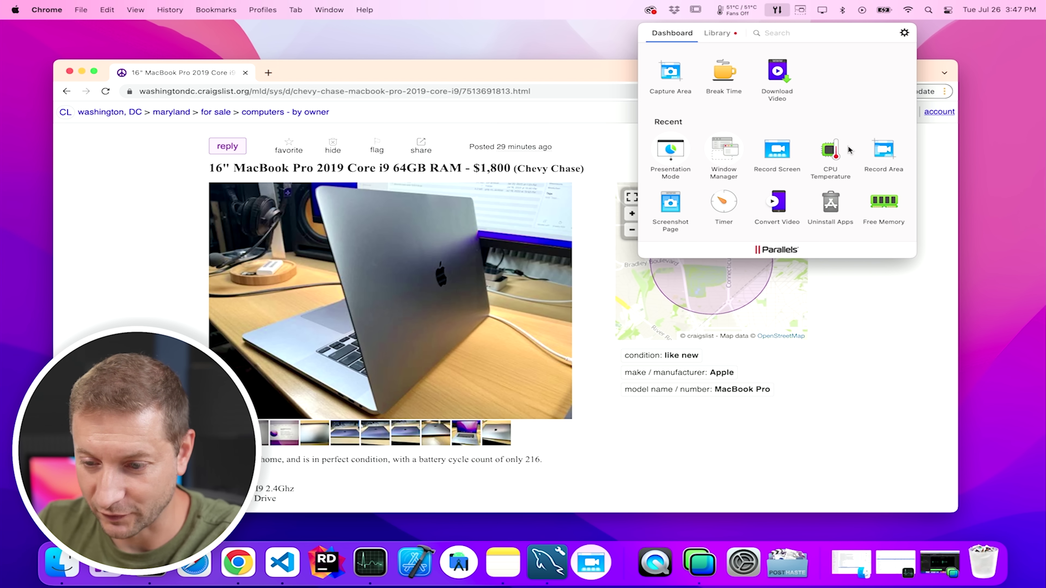
- Start the CPU Temperature monitor and review its menu-bar fan and temperature readings (48.5°C)
mouse_move(908, 190)
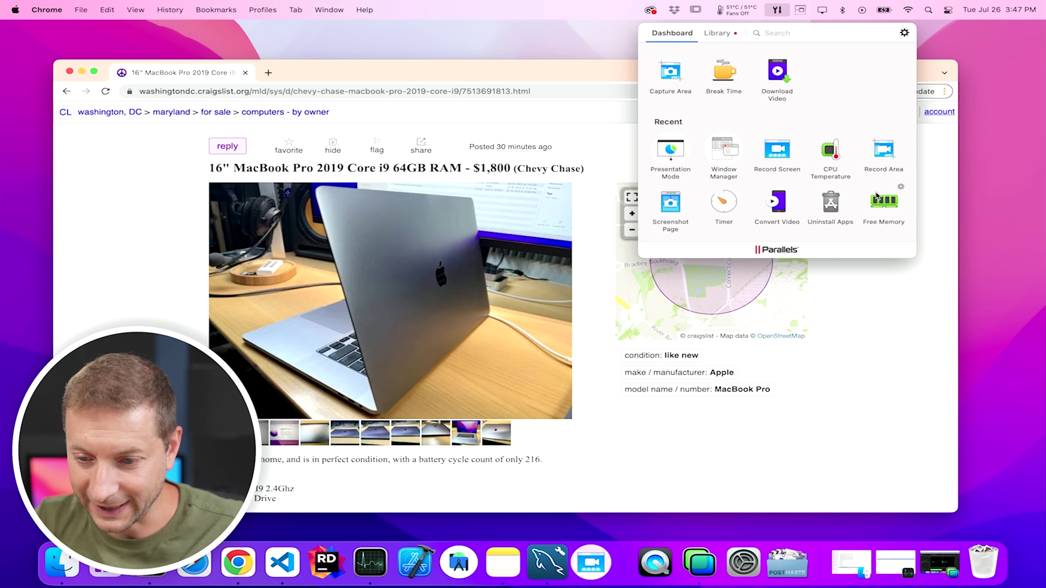
left_click(830, 152)
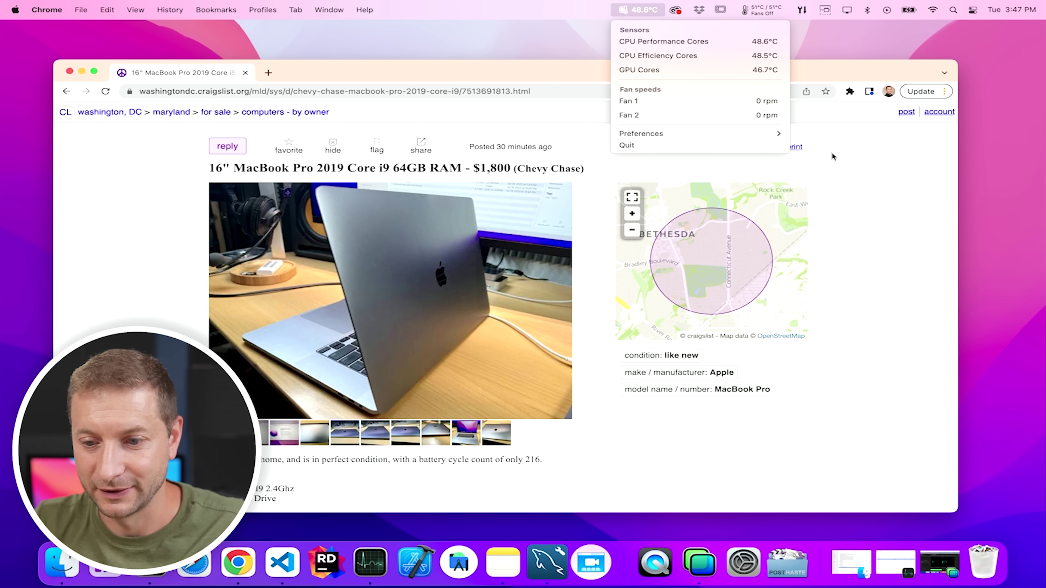
left_click(760, 9)
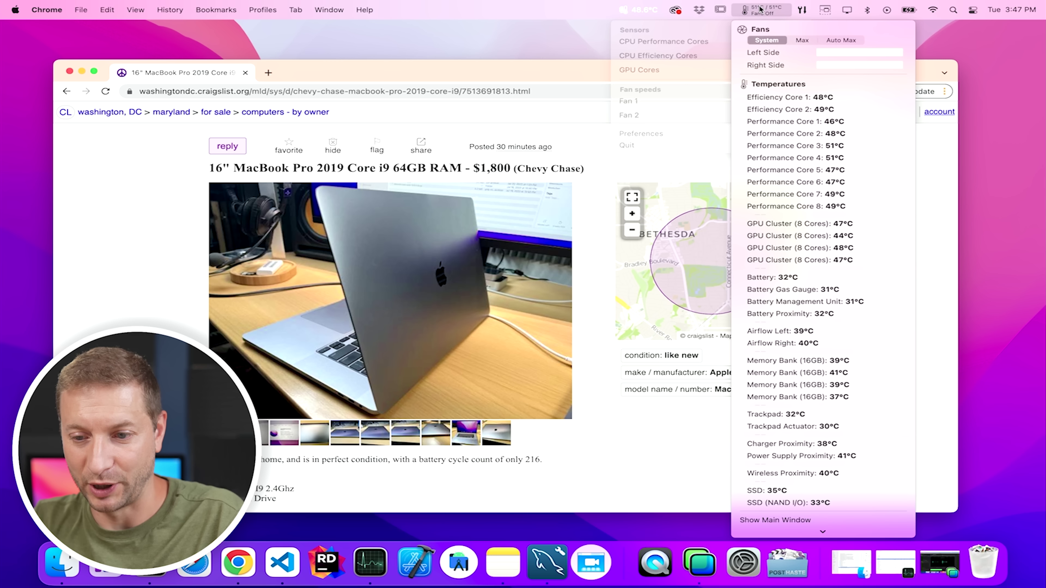
scroll(834, 129, "down", 3)
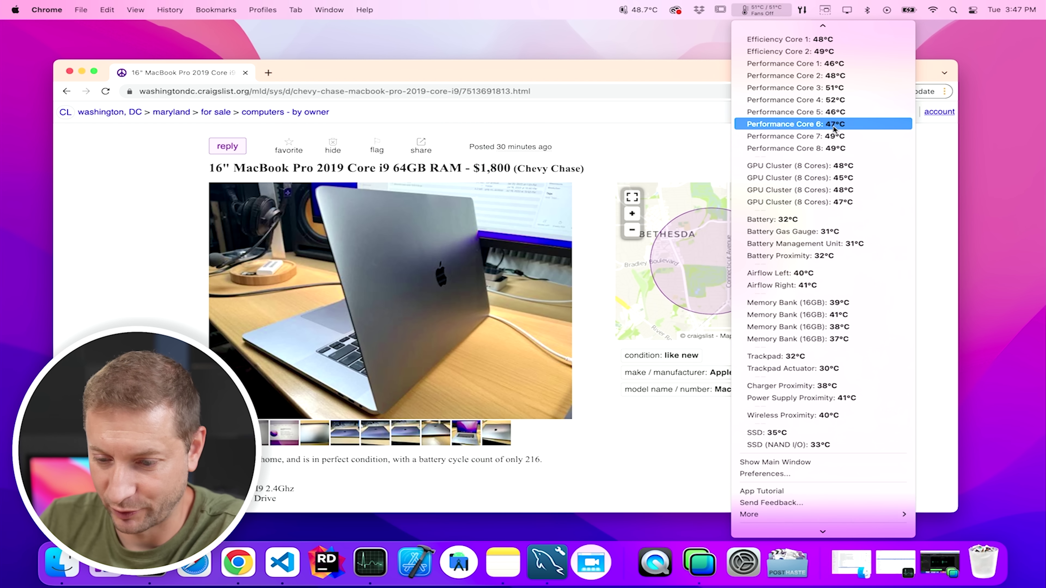
scroll(834, 131, "down", 1)
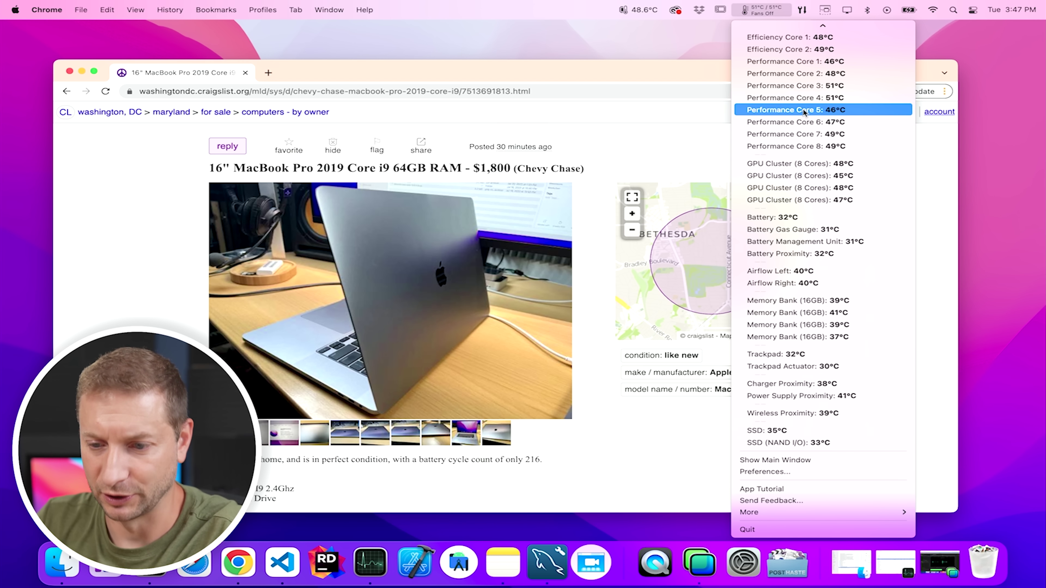
scroll(802, 103, "up", 3)
left_click(640, 10)
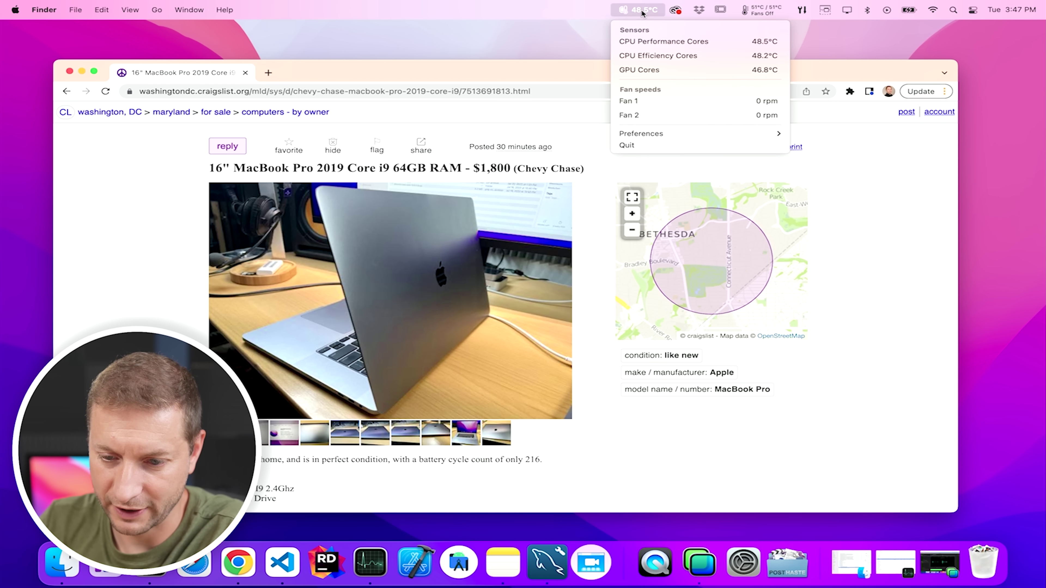
left_click(802, 11)
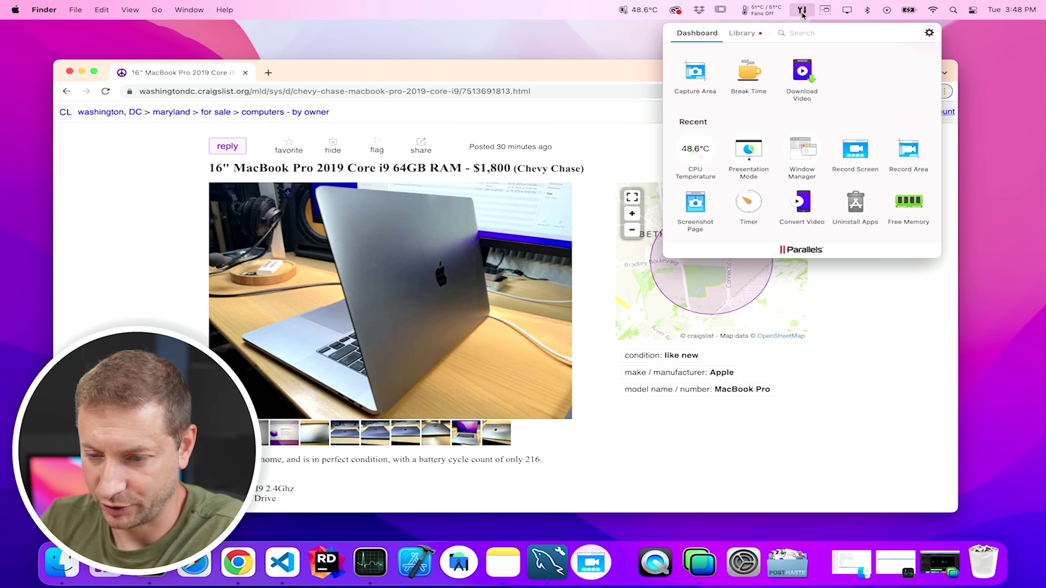
left_click(802, 74)
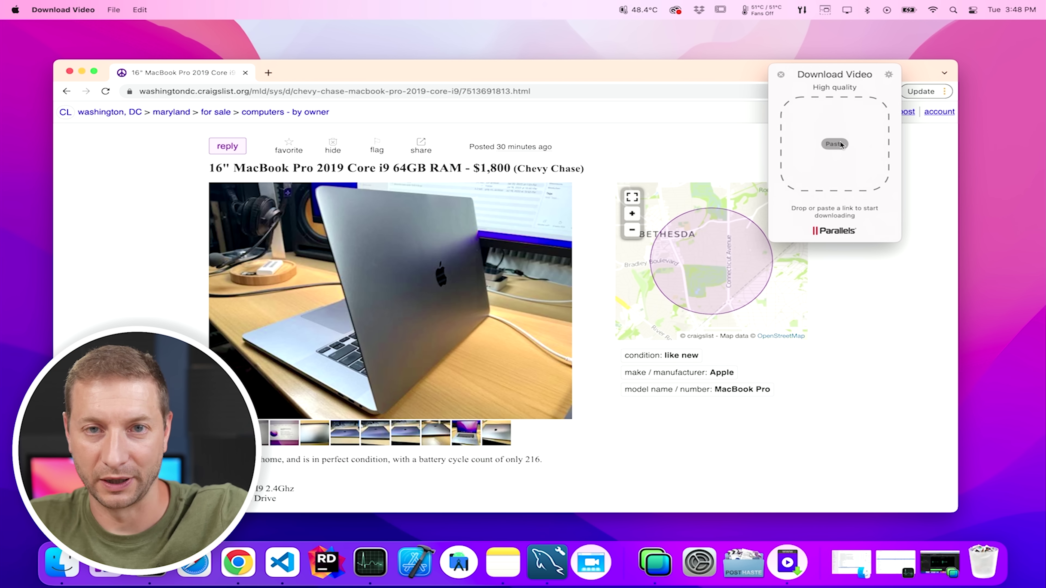
left_click(780, 76)
left_click(801, 11)
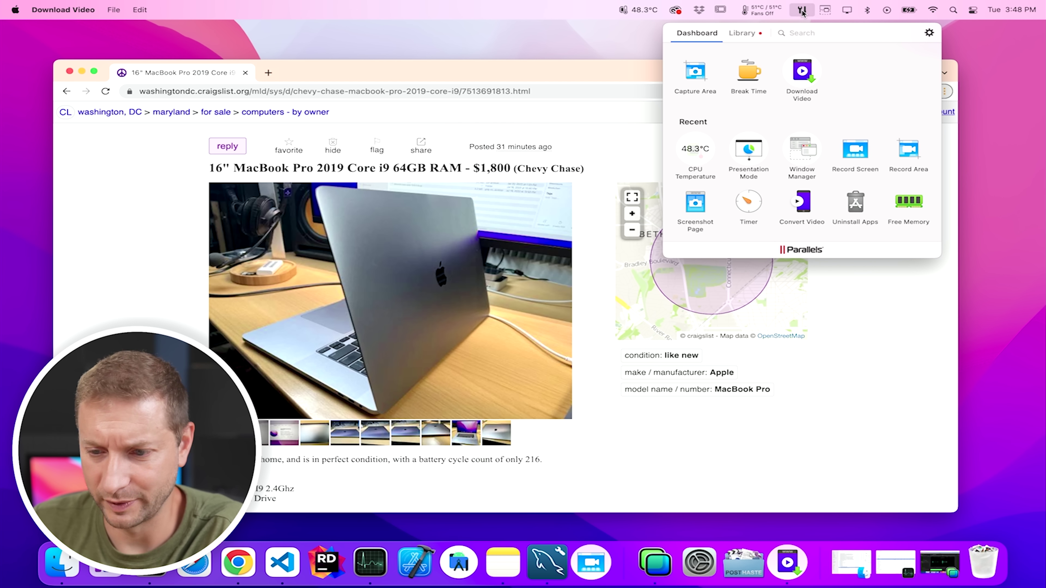
- Capture a screenshot of the Chrome window area with Capture Area, saving it to the desktop
left_click(700, 73)
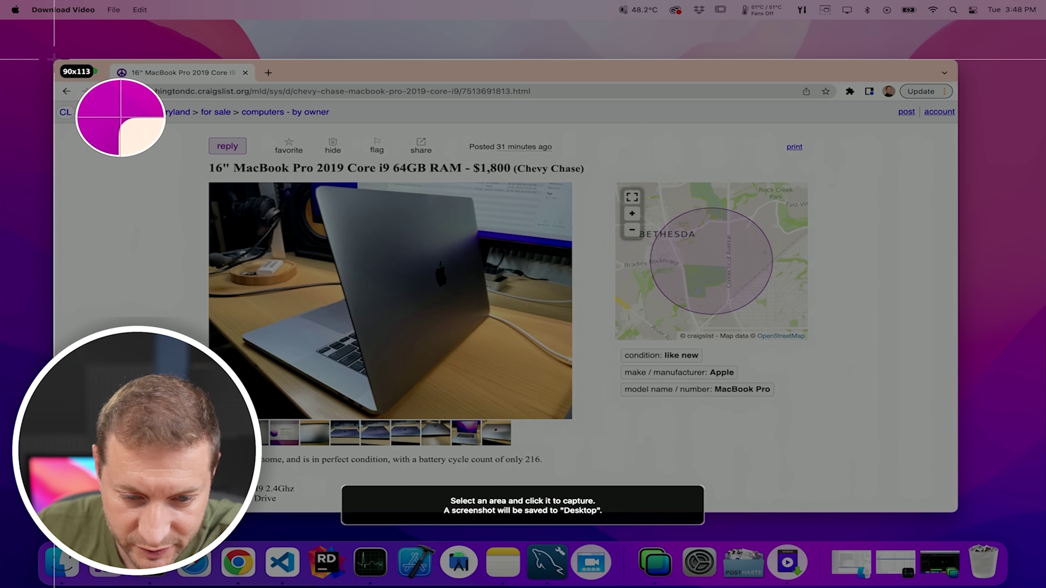
left_click_drag(53, 60, 958, 514)
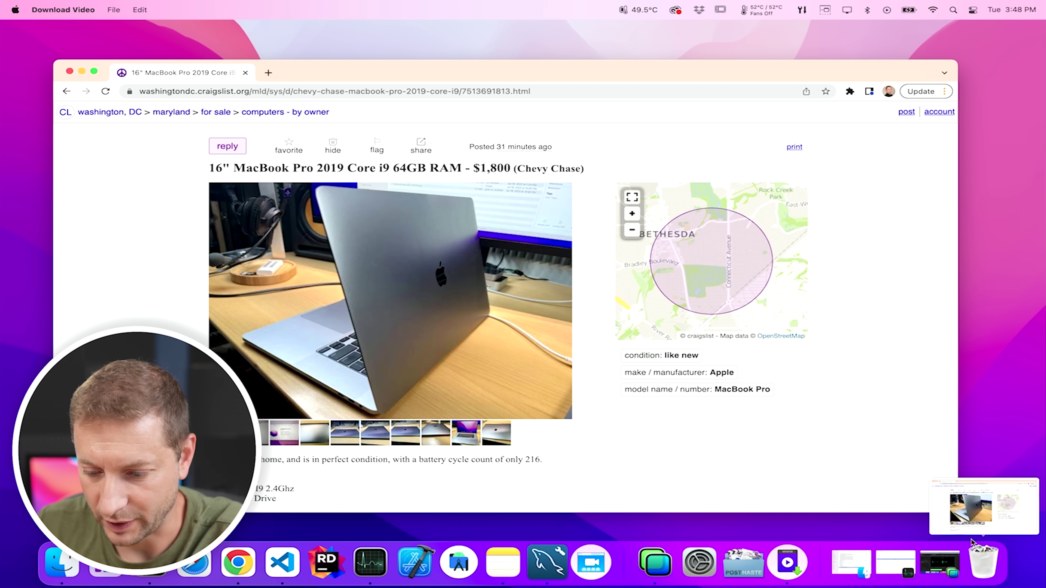
left_click(801, 10)
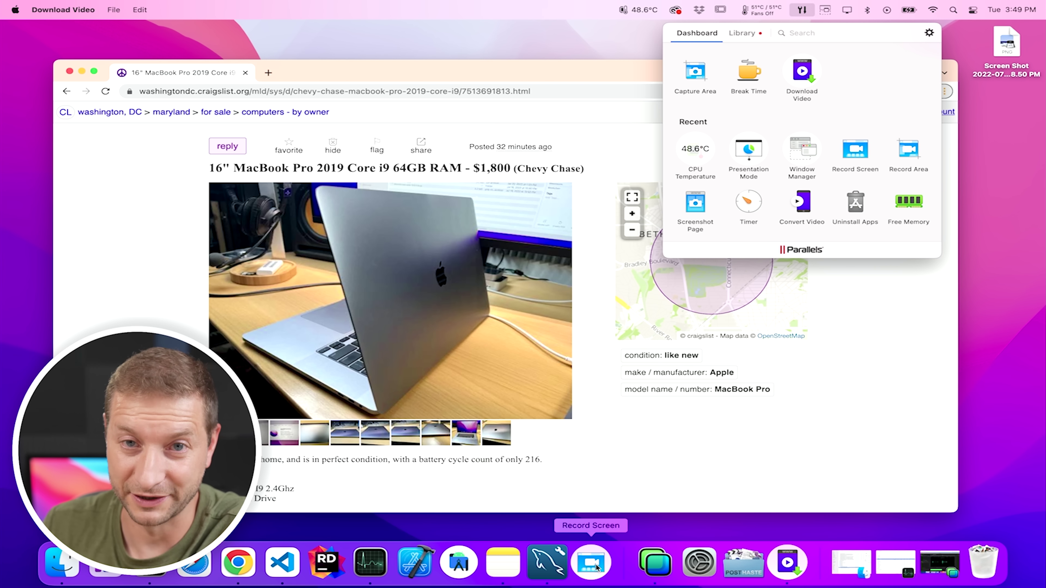
- Run Free Memory to raise available RAM from 39.92 GB to 43.64 GB of 64 GB
left_click(921, 202)
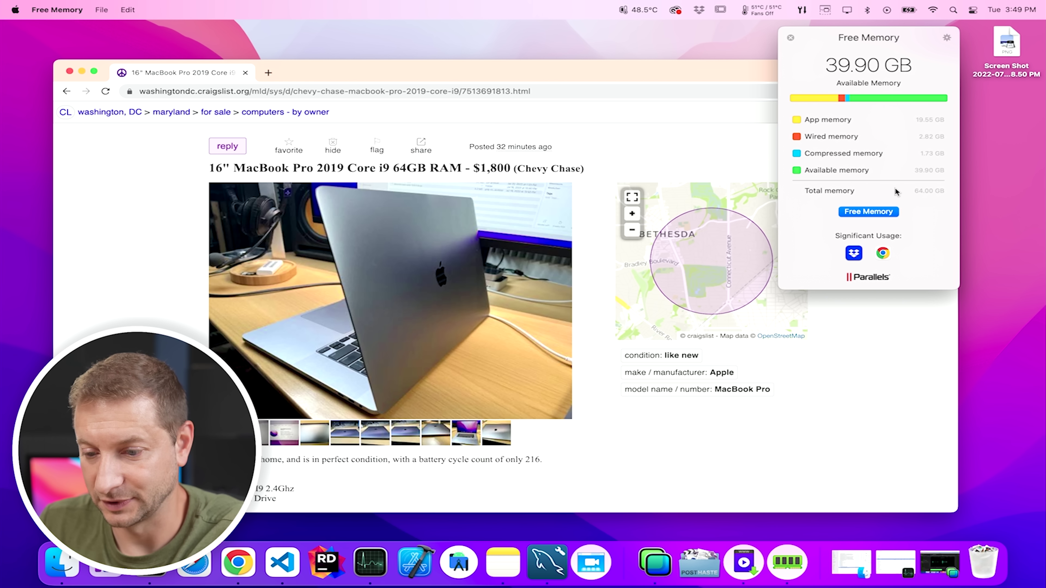
left_click(873, 212)
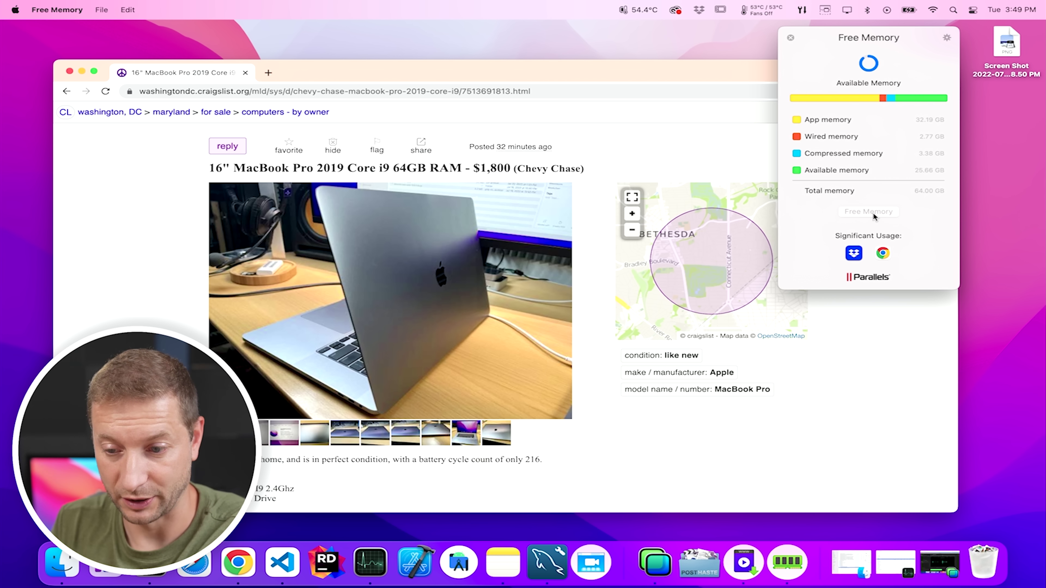
left_click(790, 38)
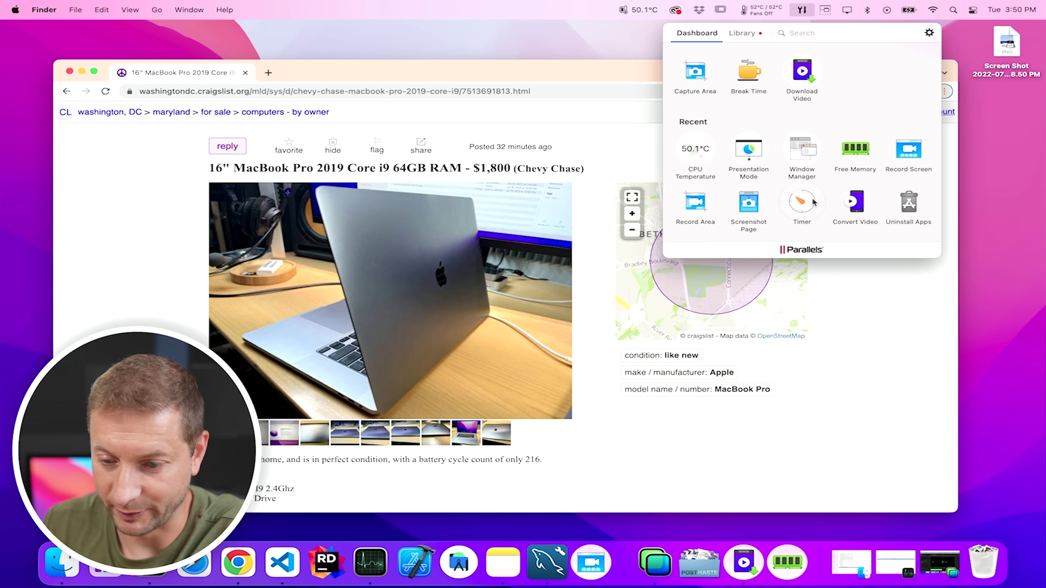
left_click(805, 206)
left_click(346, 148)
left_click(800, 11)
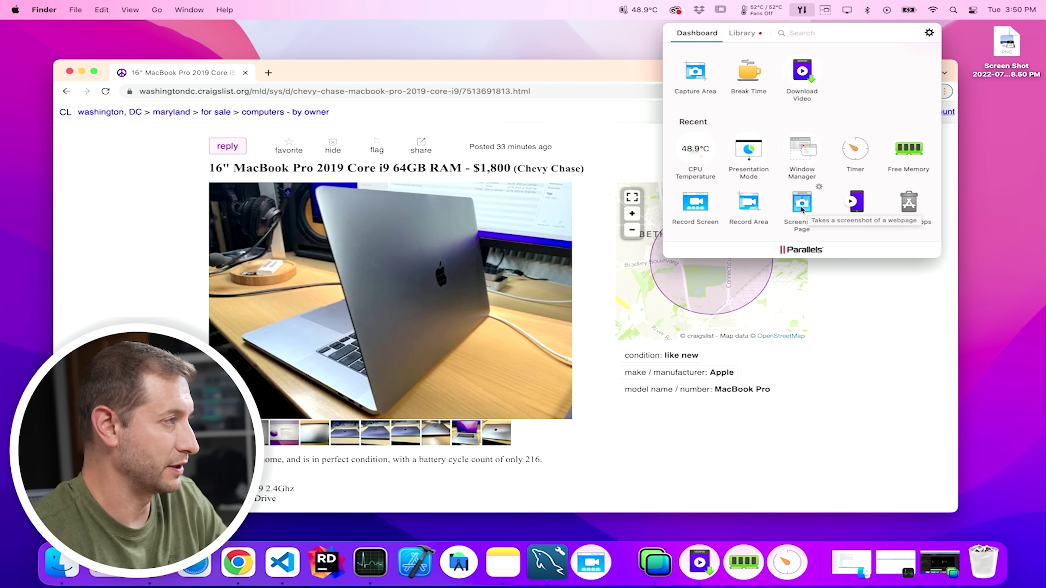
- Snap Chrome to the right half, then the centre column, then restore it wide and lower
left_click(813, 159)
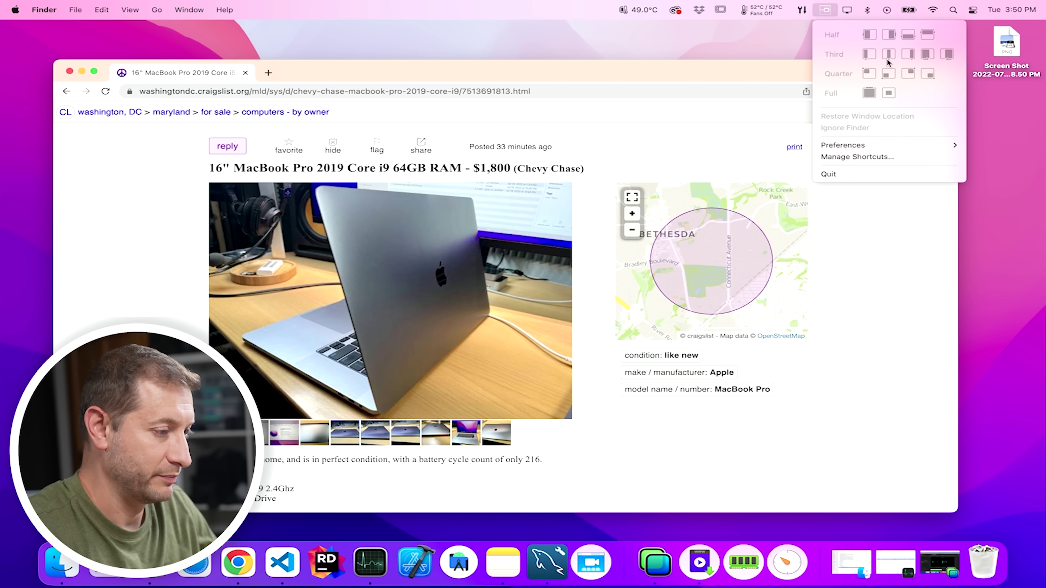
left_click_drag(684, 74, 1045, 266)
left_click_drag(906, 39, 634, 587)
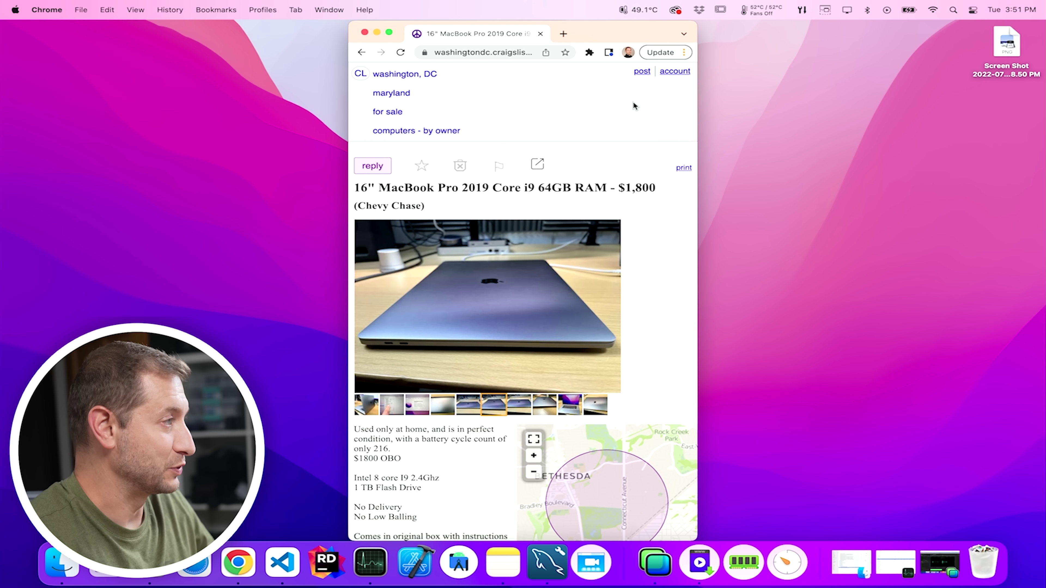
left_click_drag(624, 32, 468, 41)
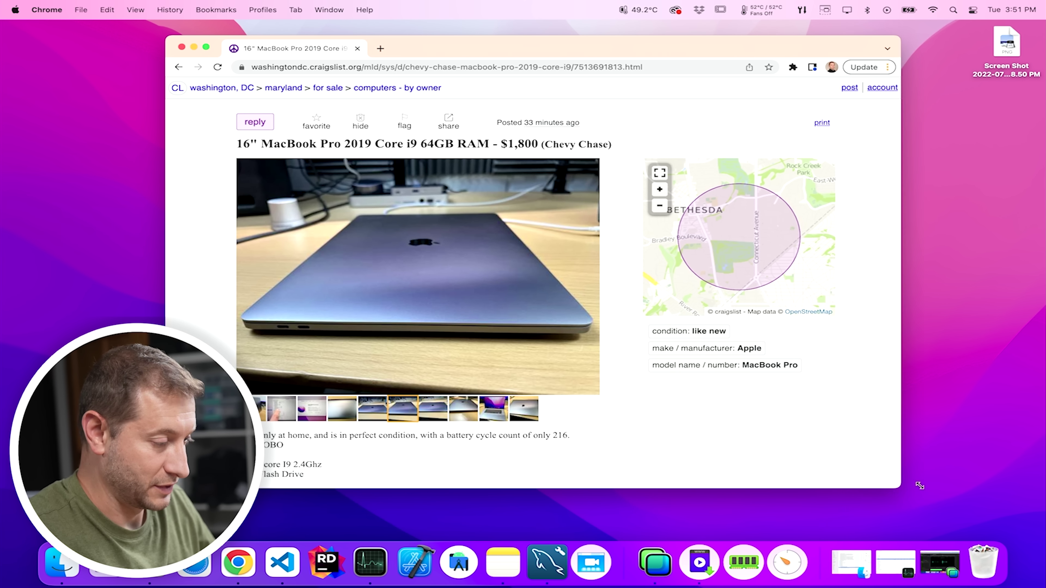
left_click_drag(746, 35, 770, 62)
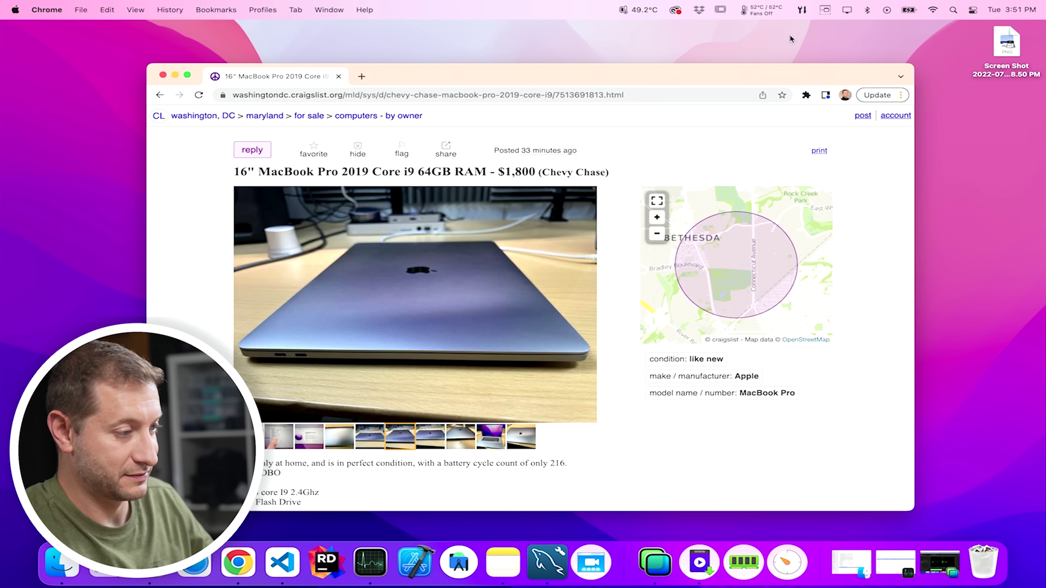
left_click(801, 10)
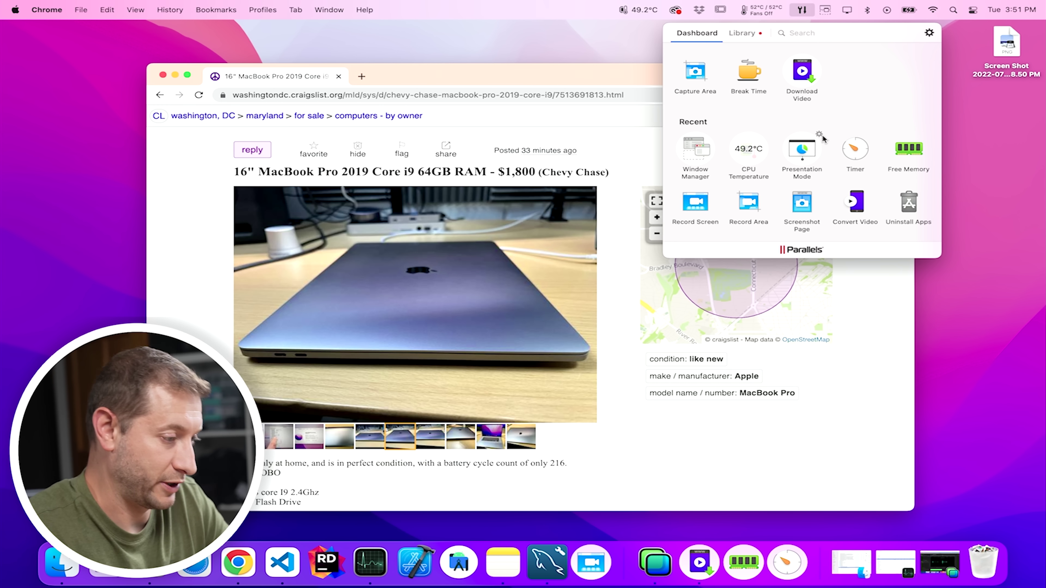
- Toggle Presentation Mode from the Toolbox's recent tools, then return to the dashboard
left_click(809, 155)
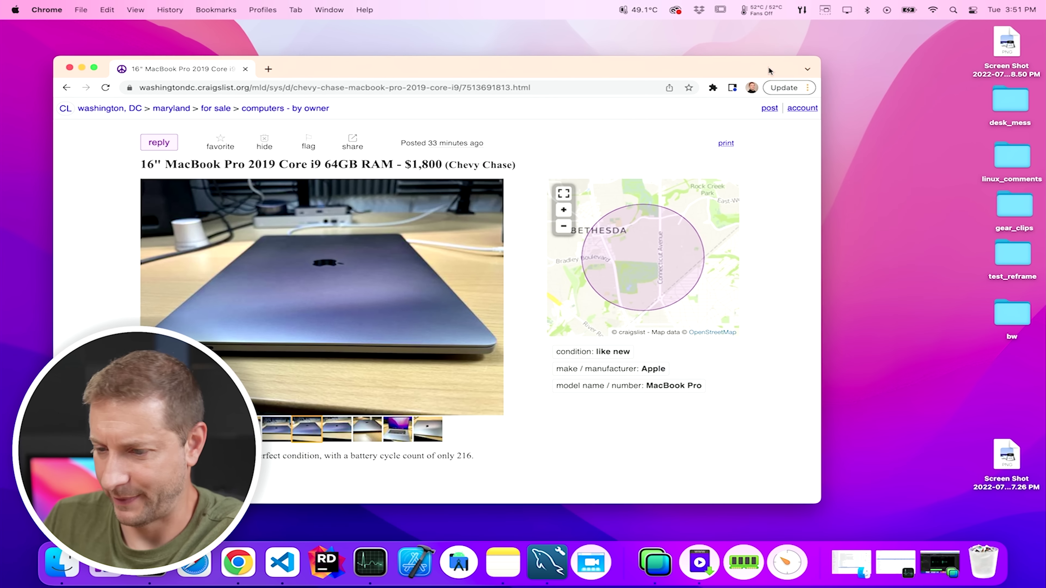
left_click(866, 112)
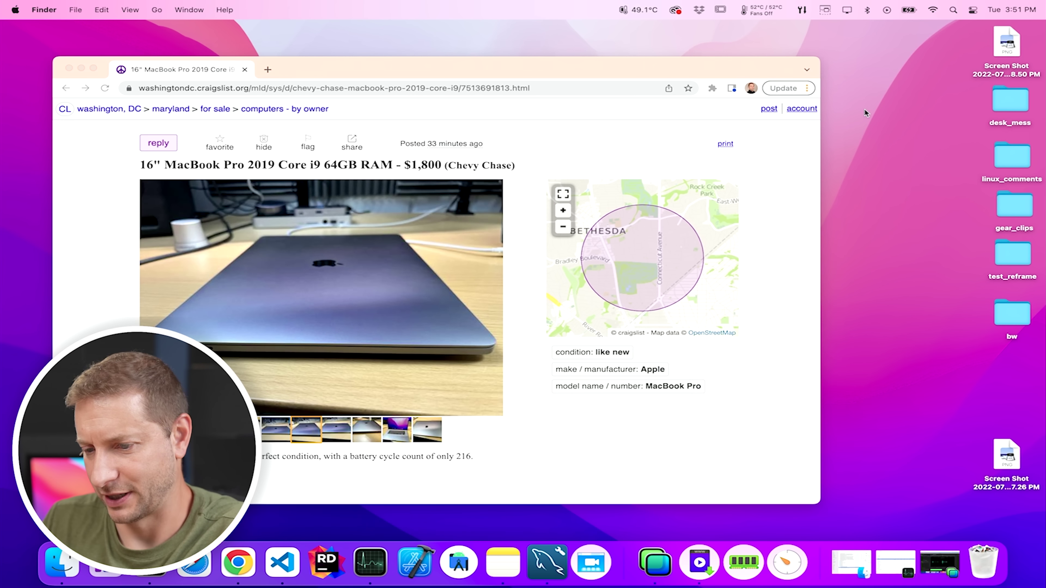
left_click(801, 10)
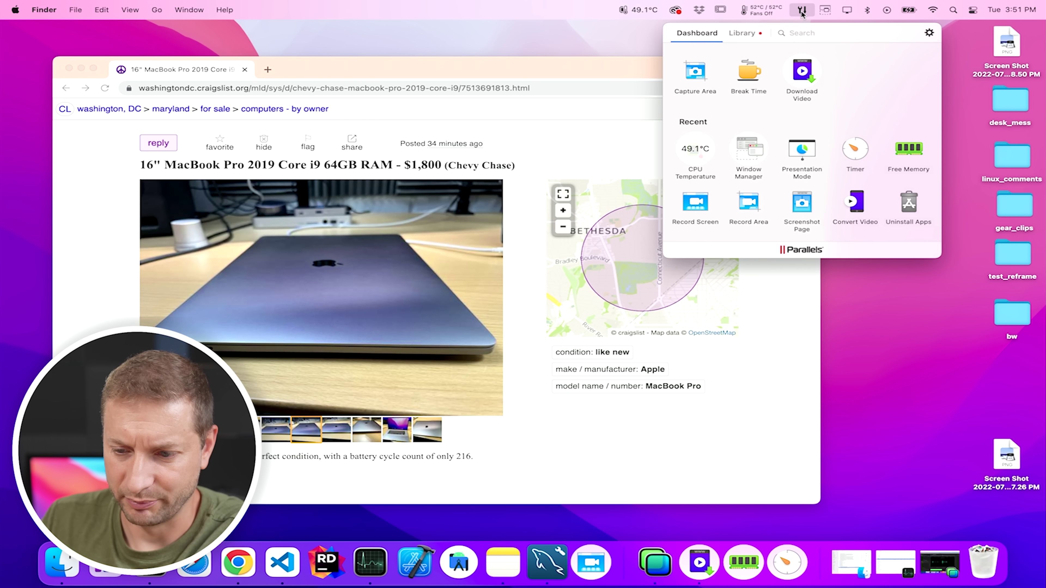
left_click(795, 158)
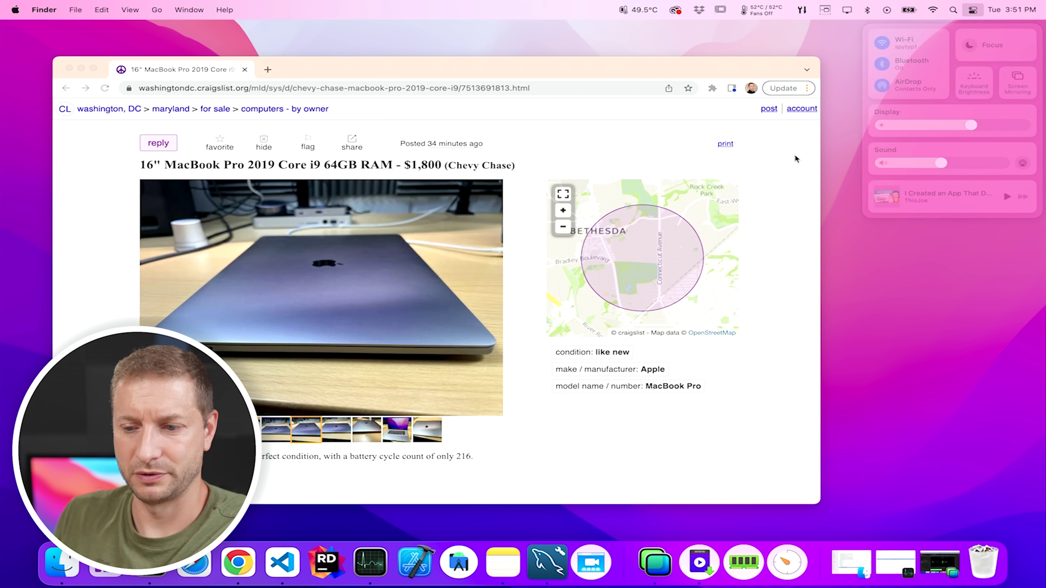
left_click(801, 10)
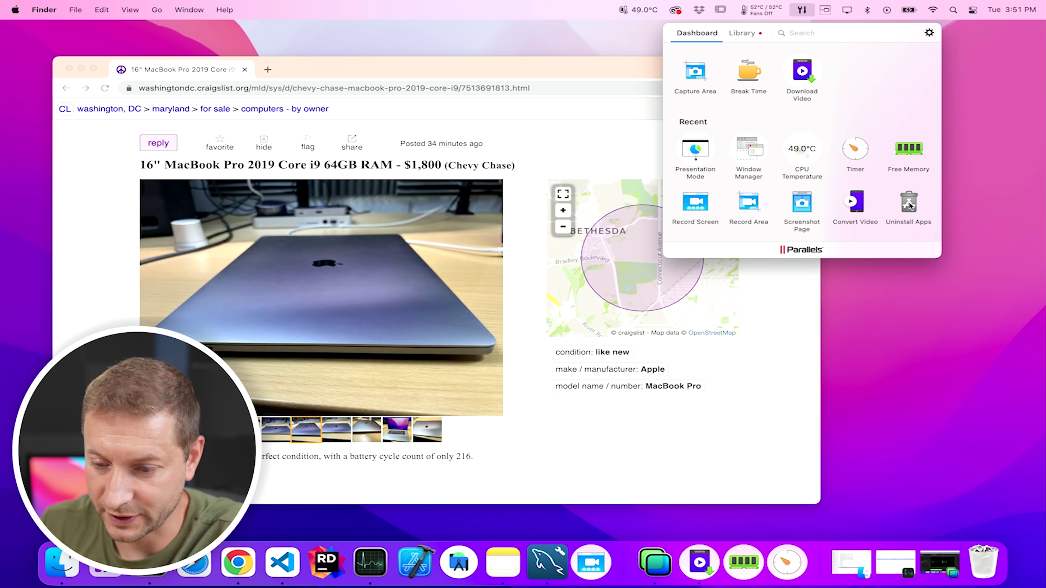
left_click(909, 202)
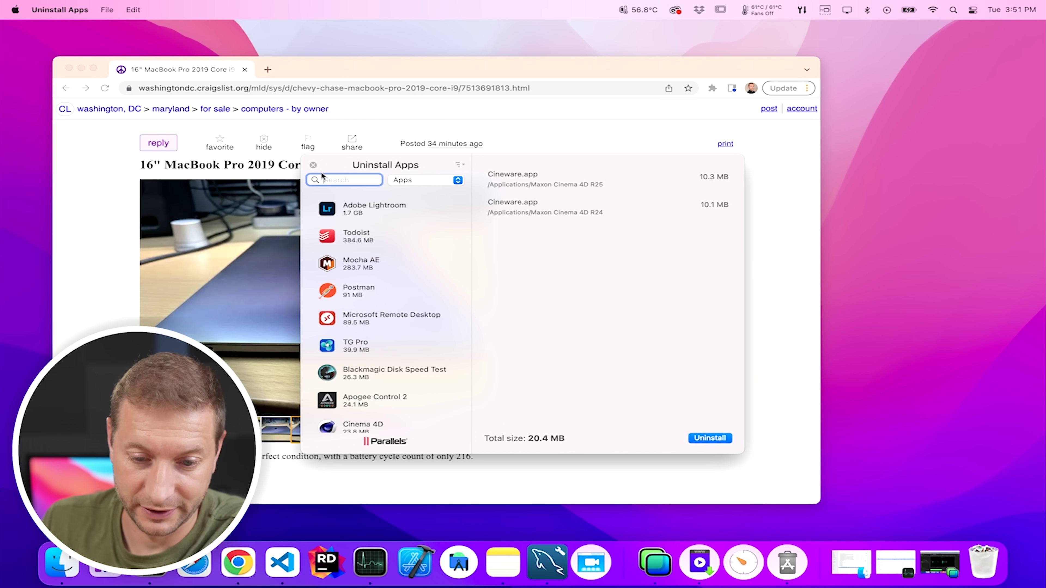
left_click(913, 112)
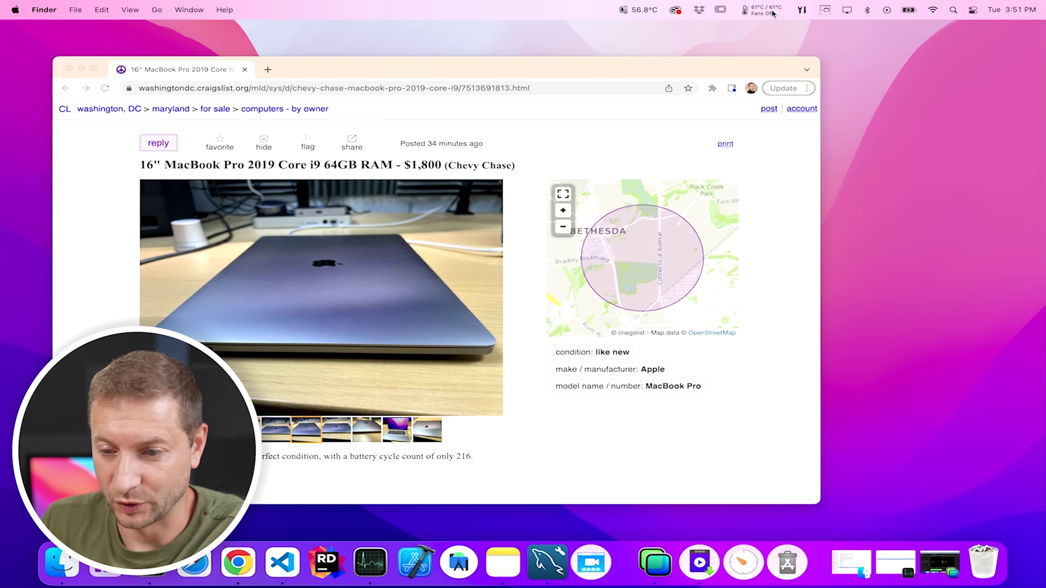
left_click(801, 10)
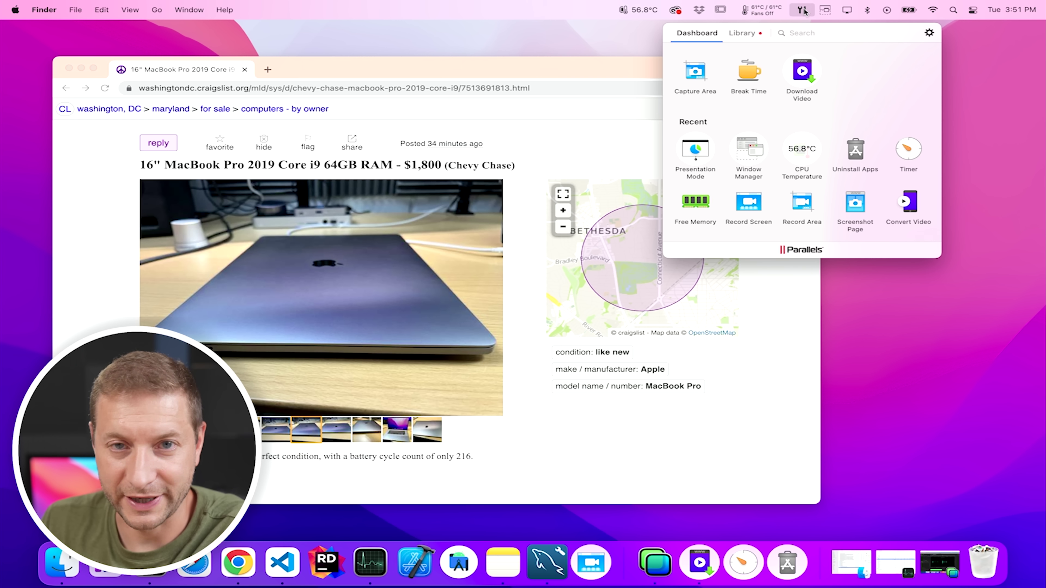
- Switch to Library, filter to ALL, and scroll down through Download Audio, Eject Volumes, Encrypt Files, and Energy Saver
left_click(747, 34)
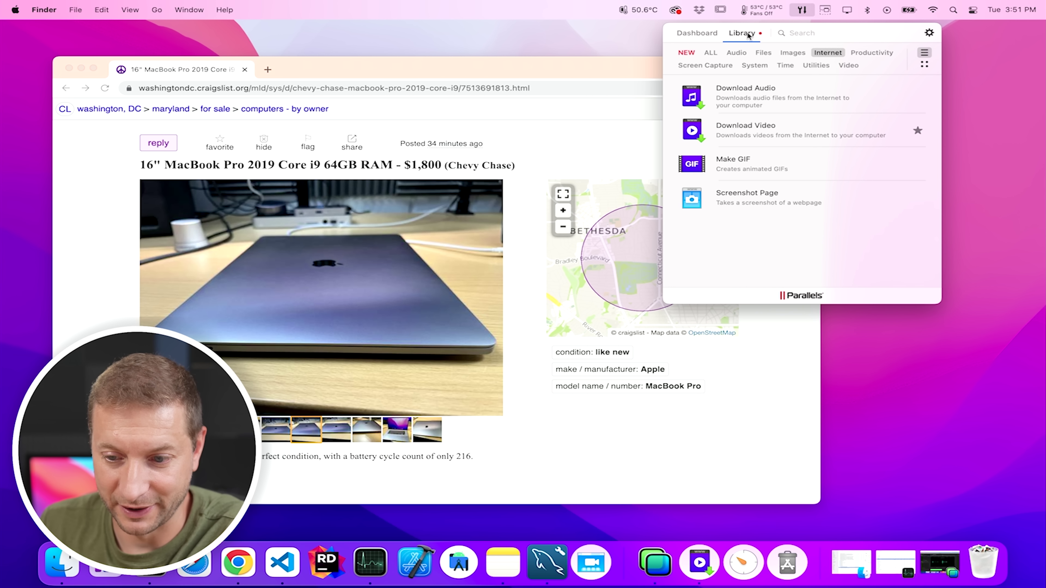
left_click(711, 52)
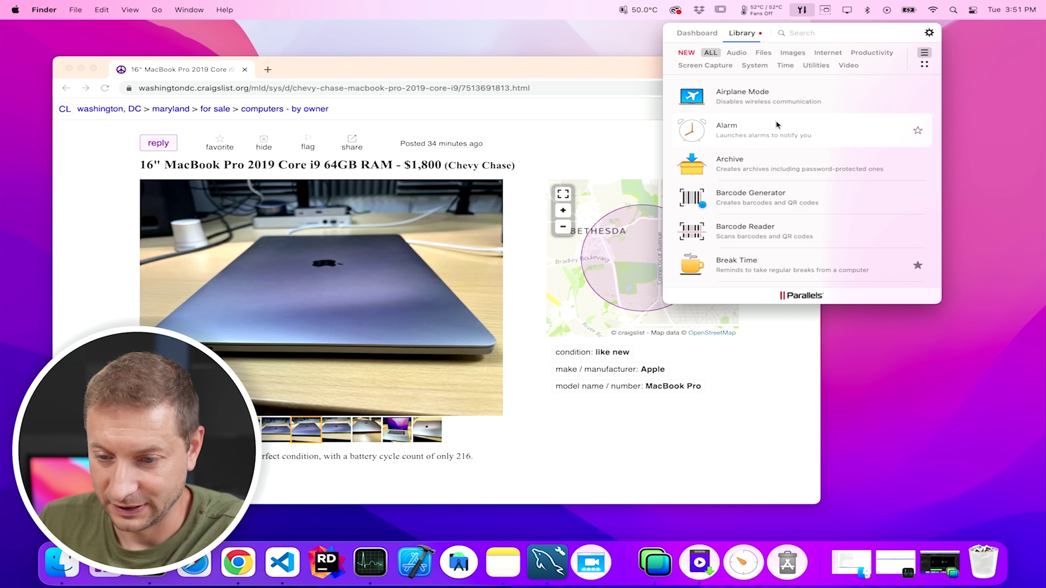
scroll(772, 127, "down", 1)
scroll(768, 135, "down", 5)
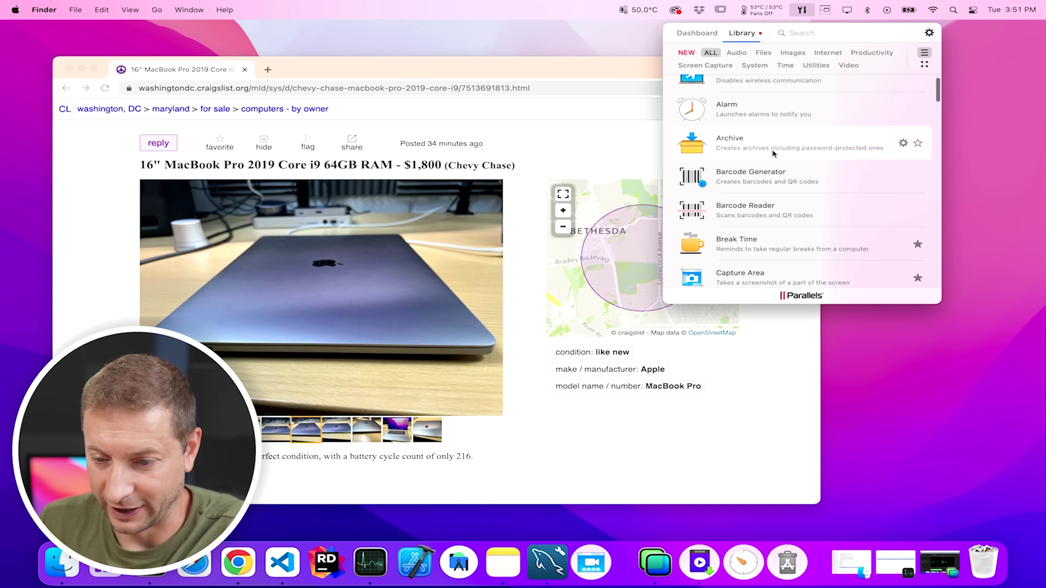
scroll(788, 173, "down", 10)
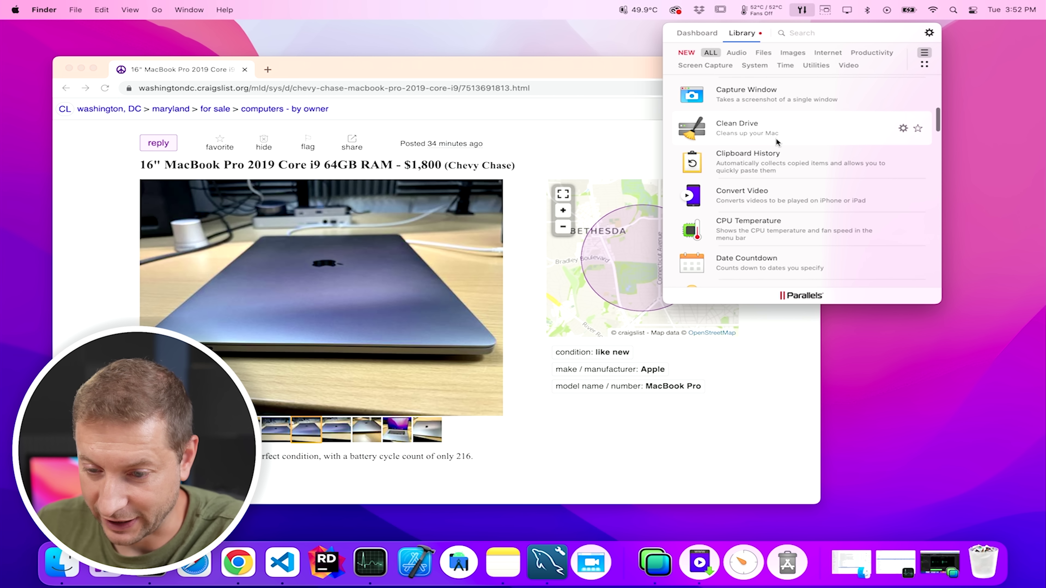
scroll(772, 164, "down", 5)
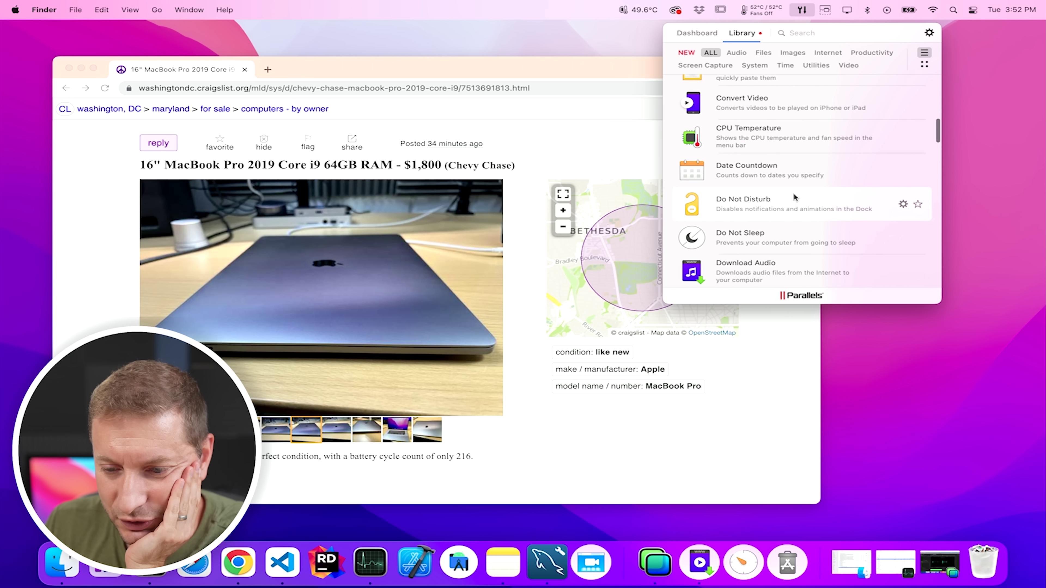
scroll(792, 194, "down", 4)
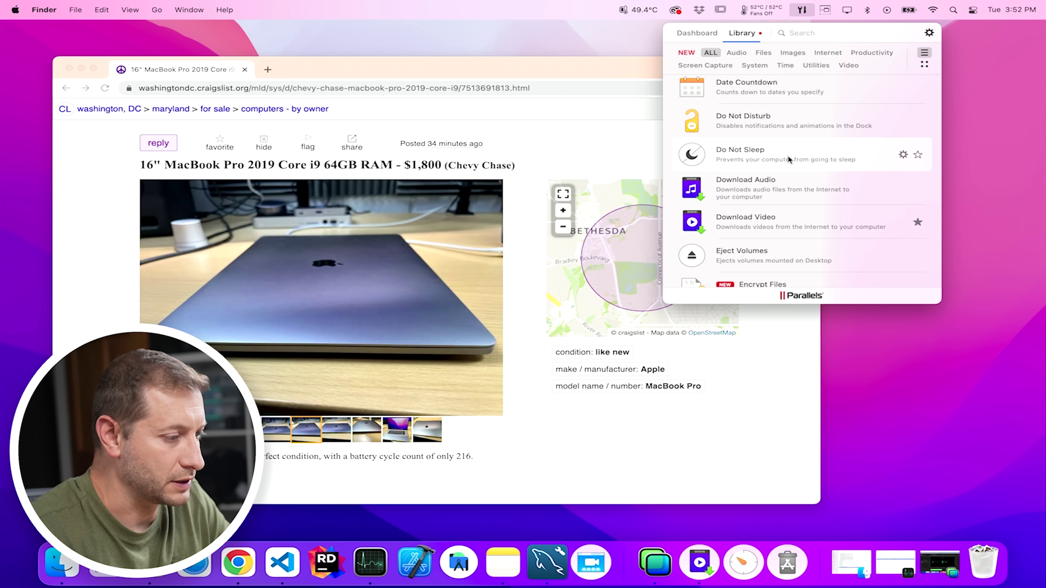
scroll(784, 154, "down", 1)
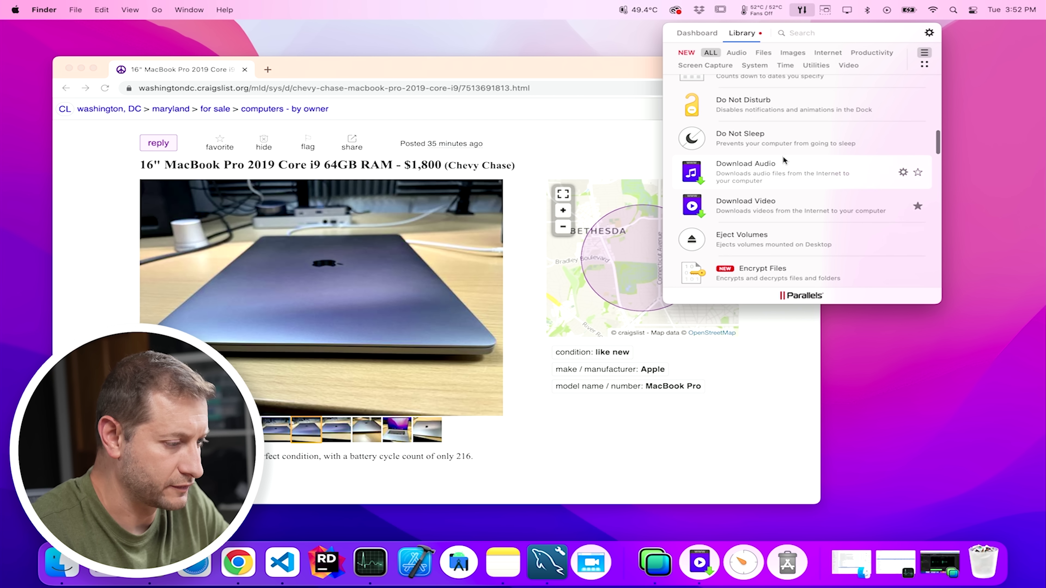
scroll(829, 156, "down", 4)
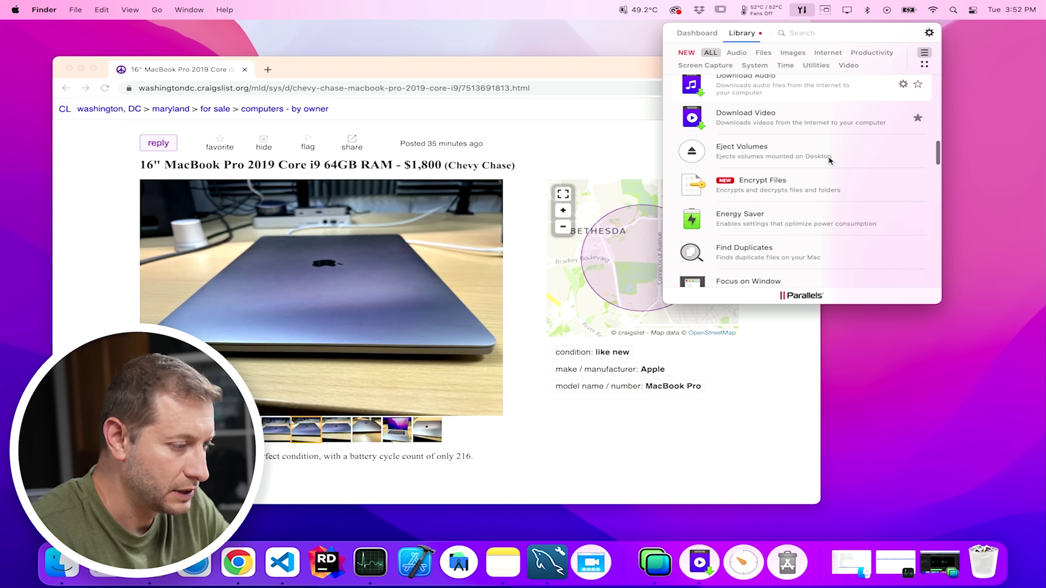
scroll(786, 86, "up", 1)
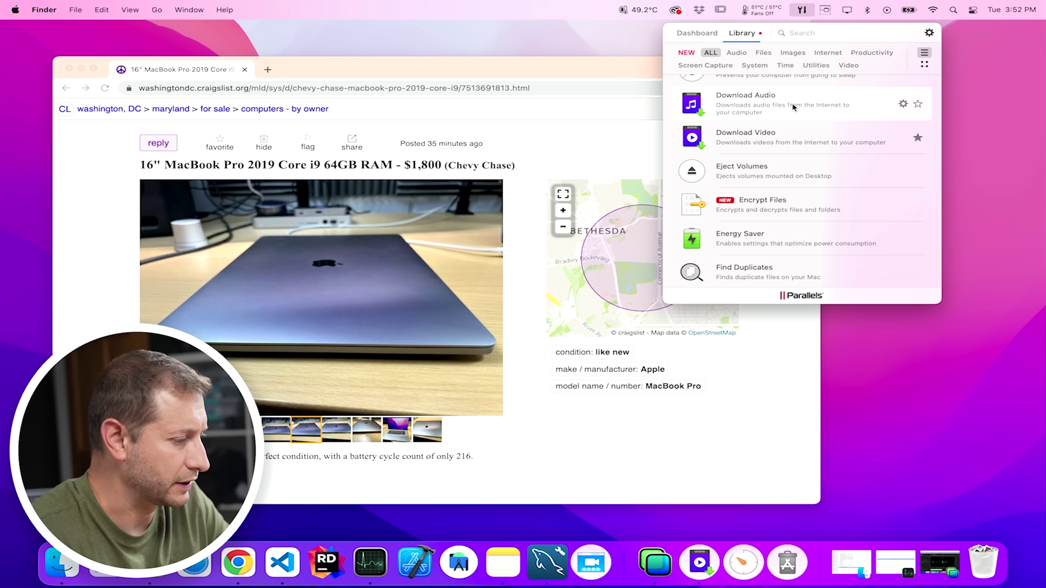
scroll(798, 116, "down", 1)
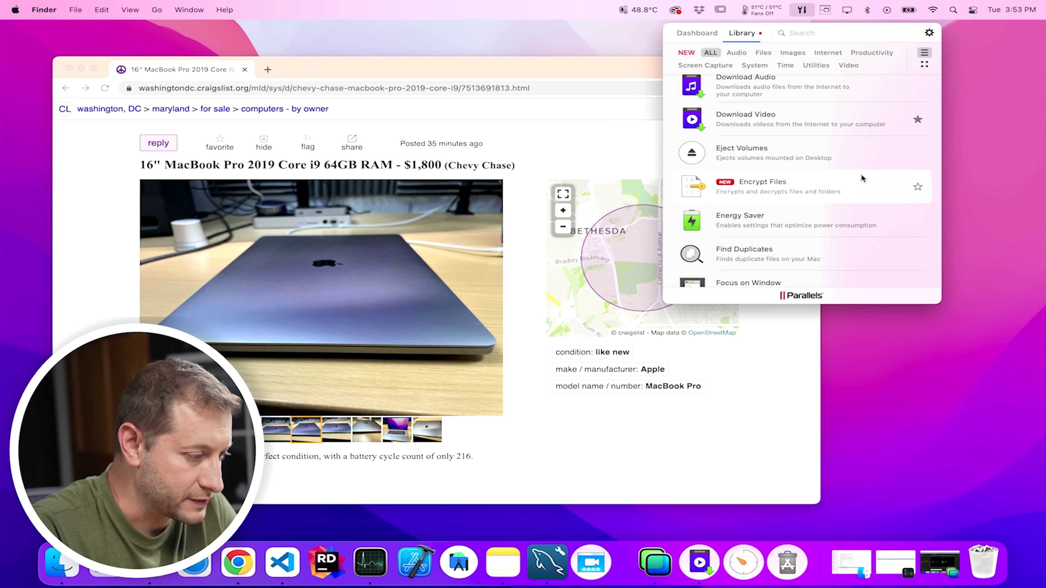
scroll(860, 175, "down", 3)
scroll(856, 181, "down", 1)
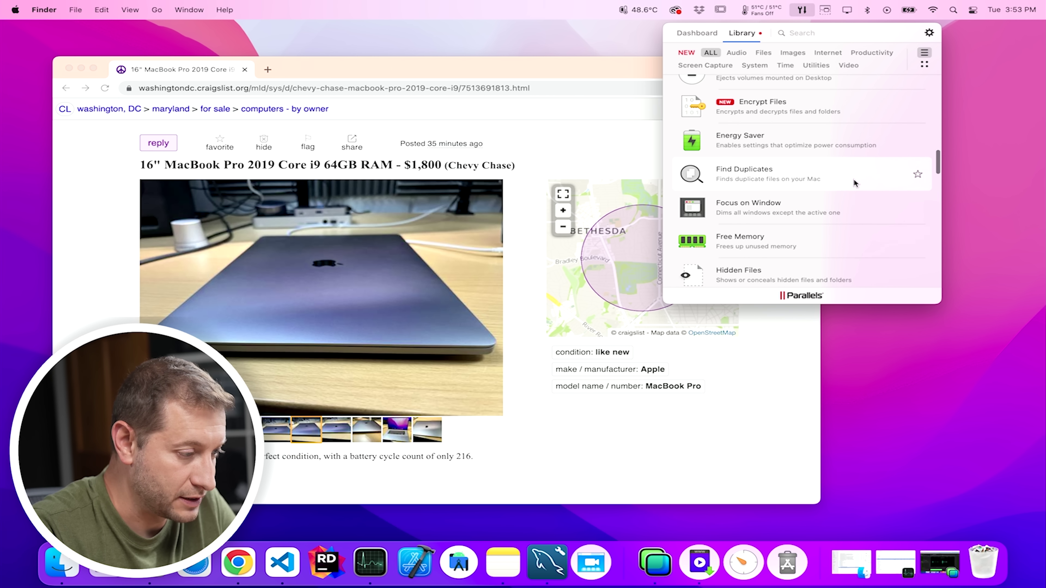
scroll(837, 178, "down", 6)
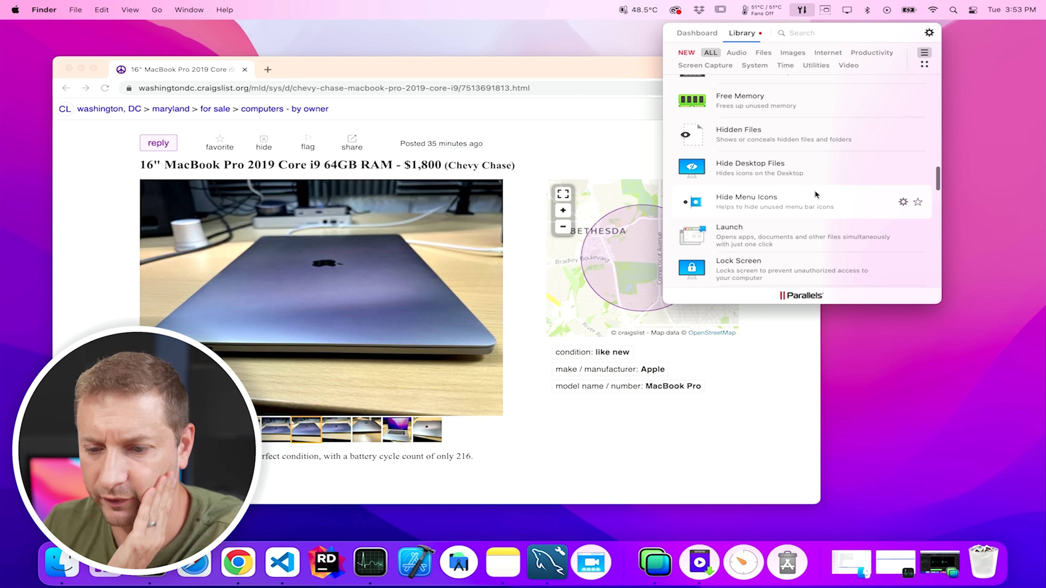
scroll(814, 189, "down", 6)
scroll(815, 165, "down", 1)
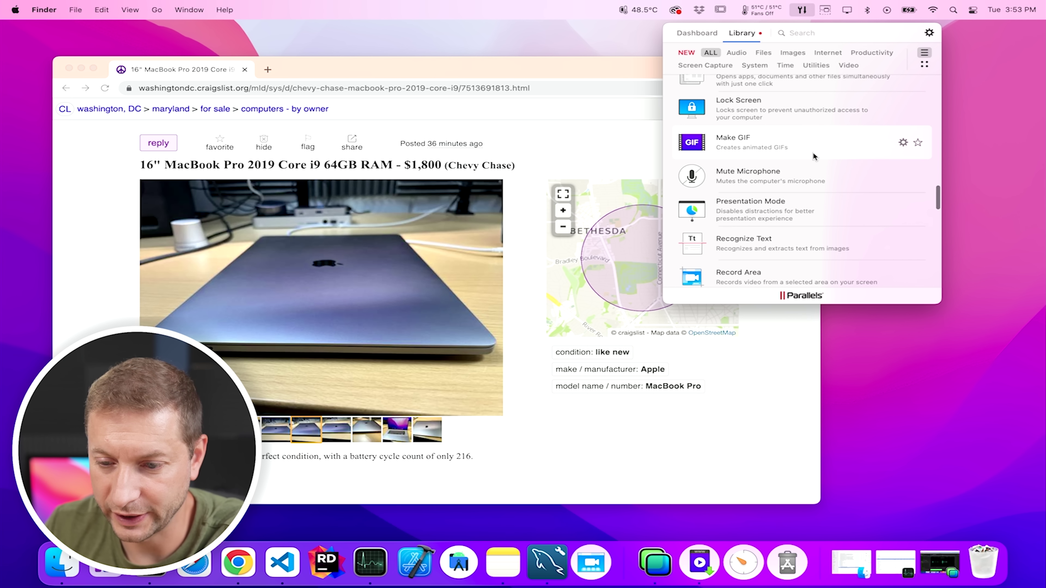
scroll(803, 136, "down", 8)
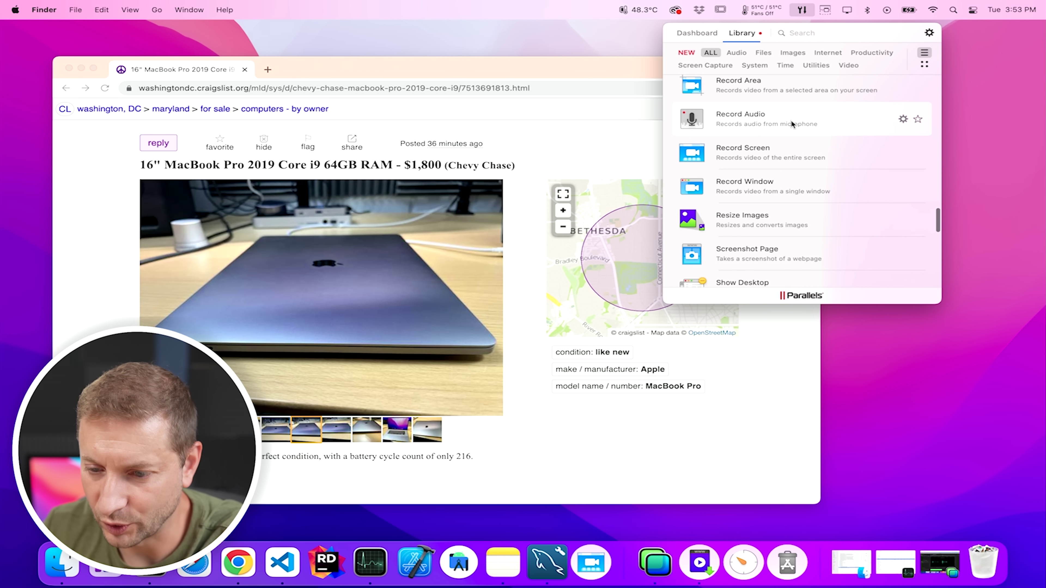
scroll(801, 119, "down", 1)
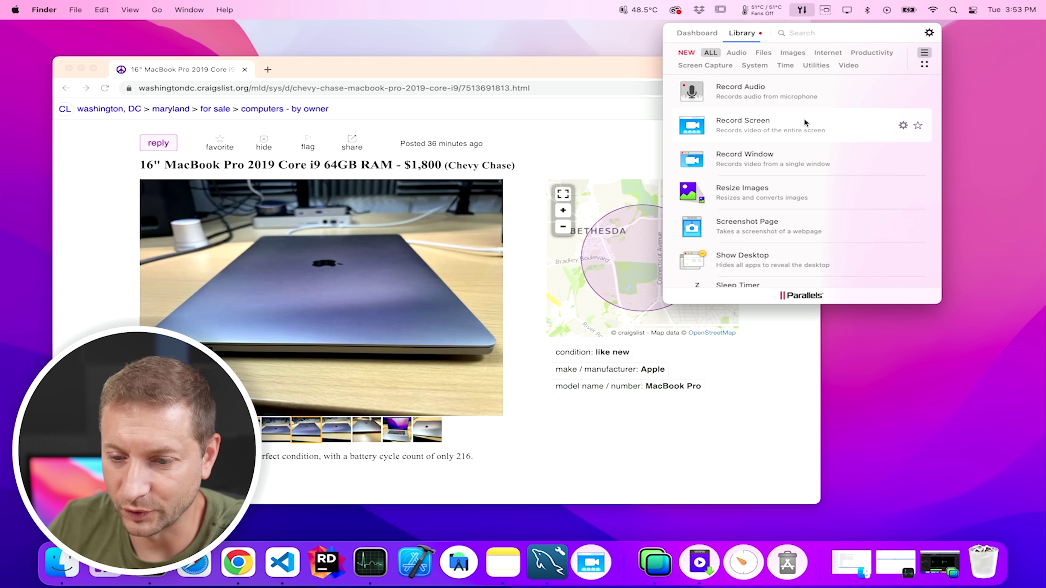
scroll(805, 160, "down", 2)
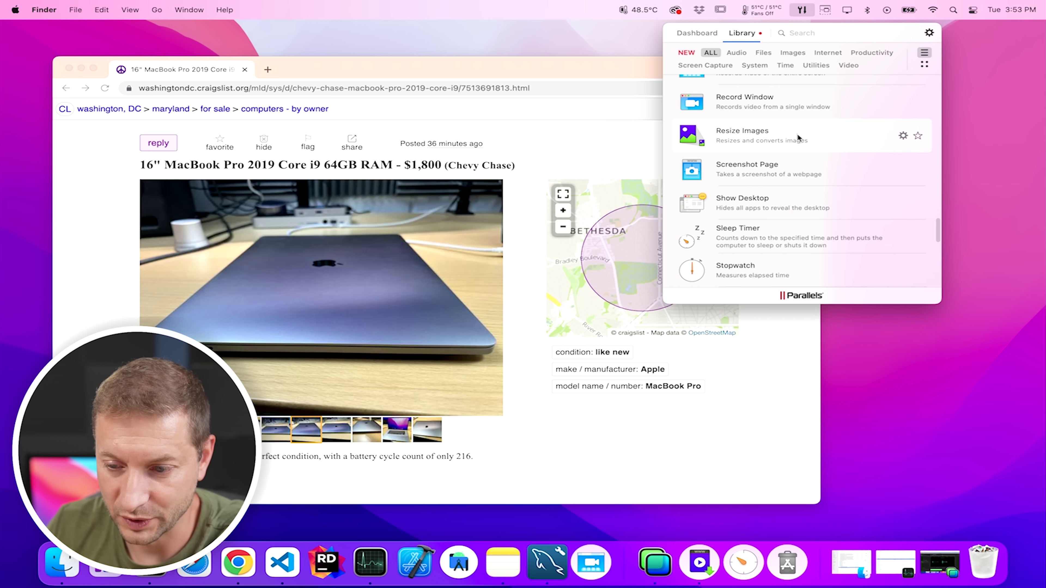
scroll(808, 149, "down", 7)
scroll(808, 151, "down", 4)
scroll(810, 153, "up", 1)
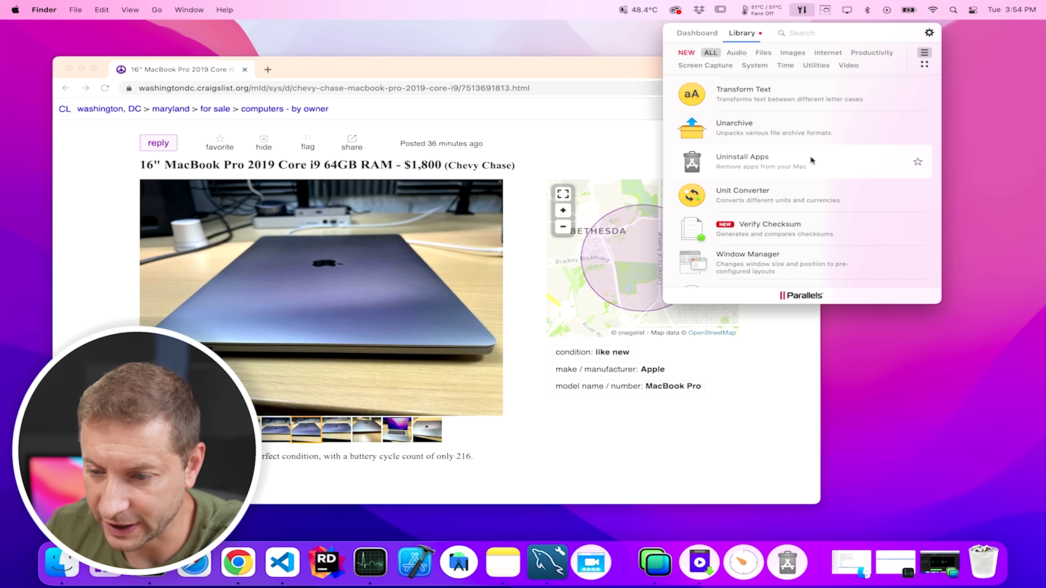
scroll(809, 157, "down", 1)
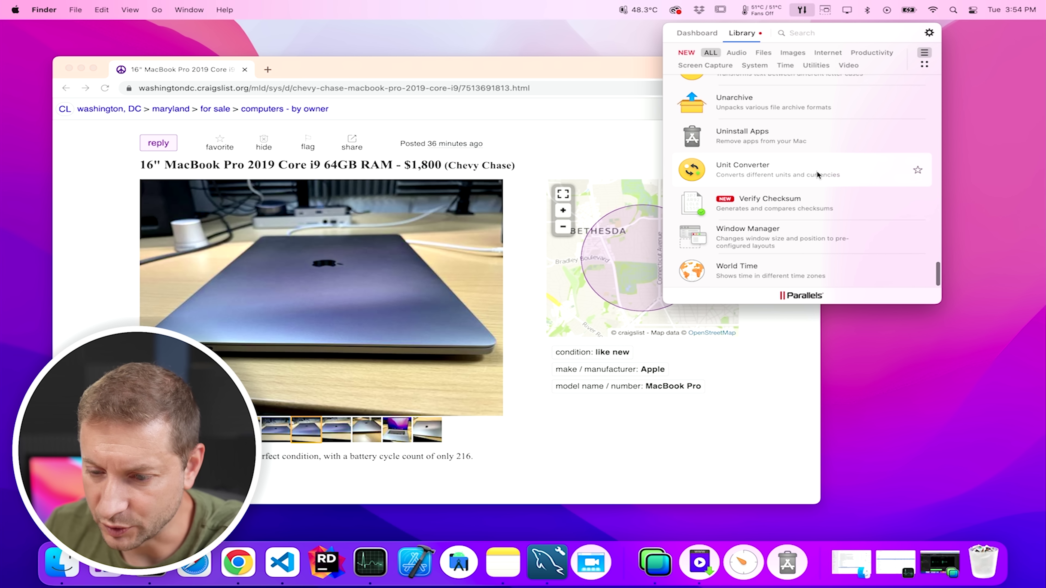